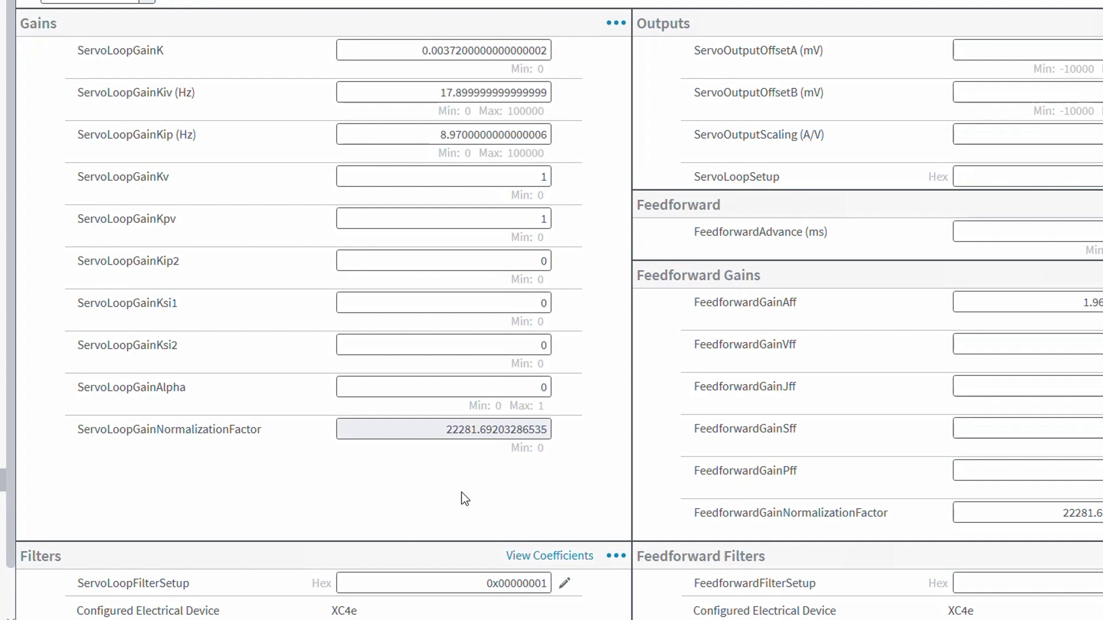
Step: Browse the Classical Tuning closed and open loop tabs and Frequency Response page, then return to EasyTune
{"action": "scroll", "coordinate": [564, 554], "scroll_direction": "down", "scroll_amount": 2}
{"action": "scroll", "coordinate": [564, 555], "scroll_direction": "up", "scroll_amount": 2}
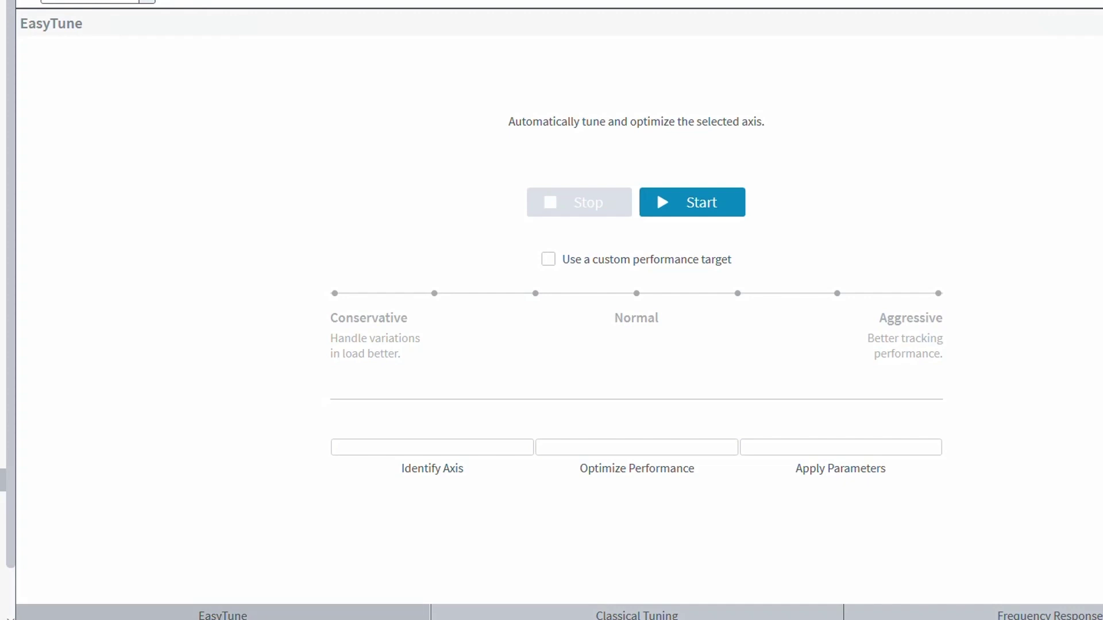
{"action": "left_click", "coordinate": [637, 614]}
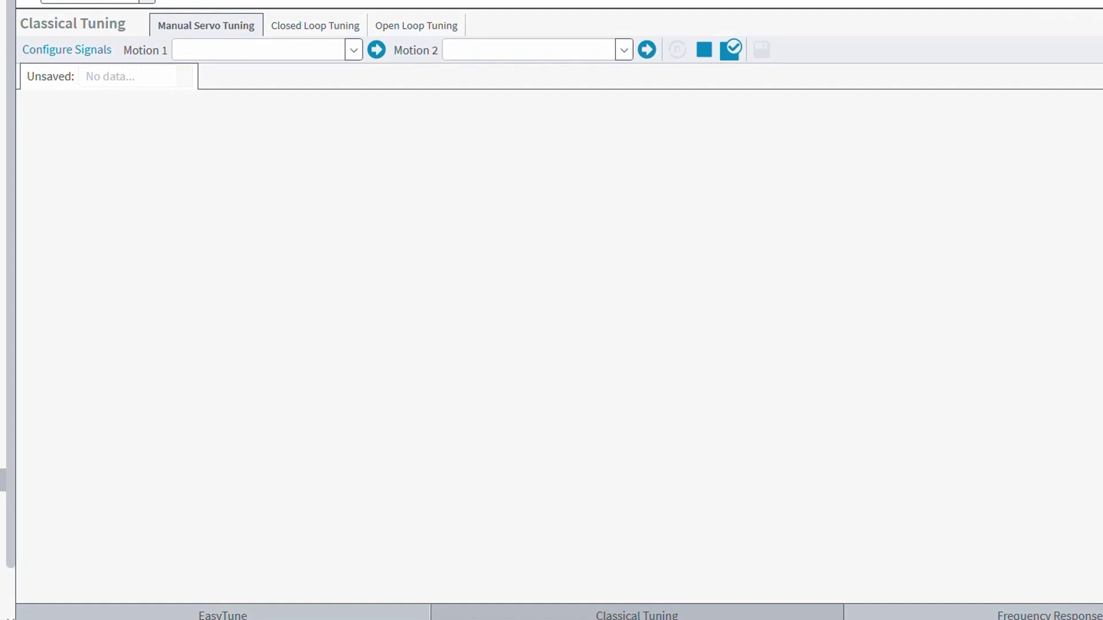
{"action": "left_click", "coordinate": [314, 26]}
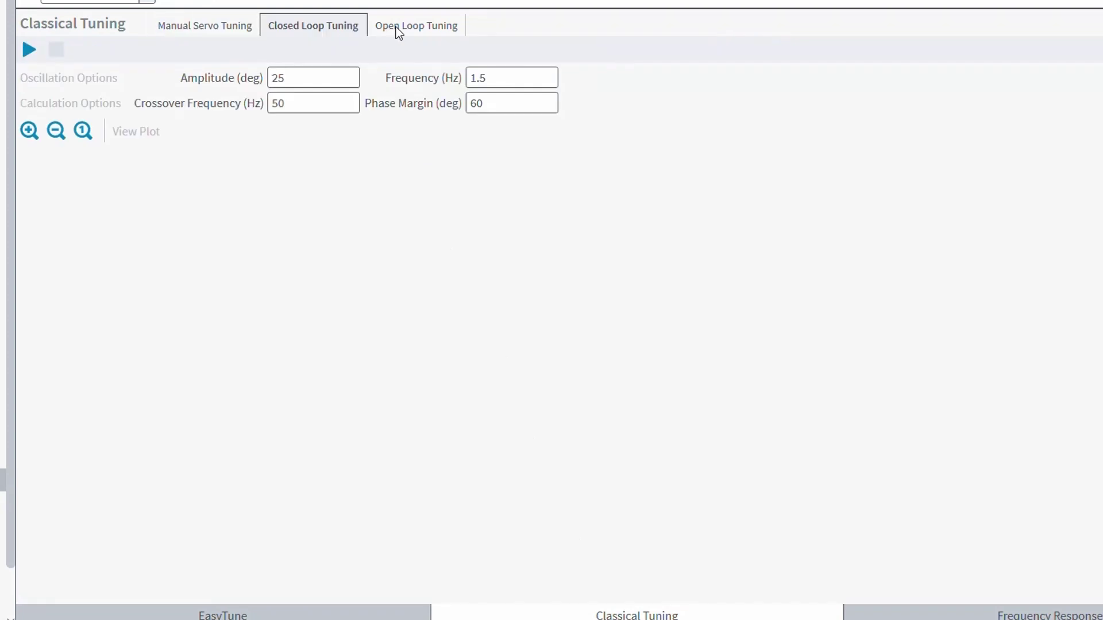
{"action": "left_click", "coordinate": [411, 28]}
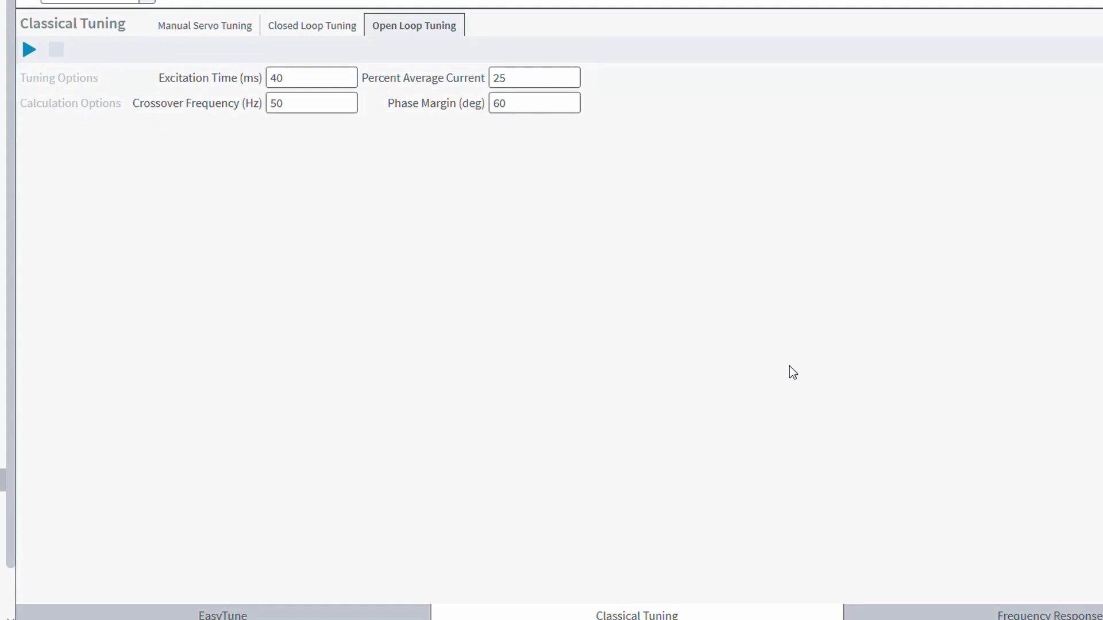
{"action": "left_click", "coordinate": [1028, 612]}
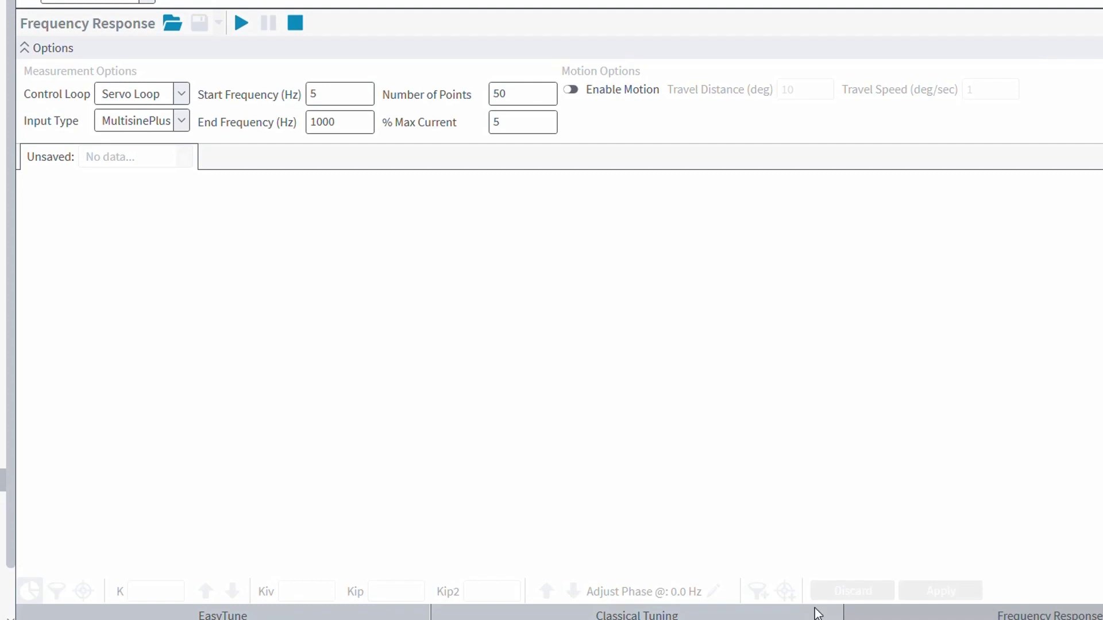
{"action": "left_click", "coordinate": [206, 609]}
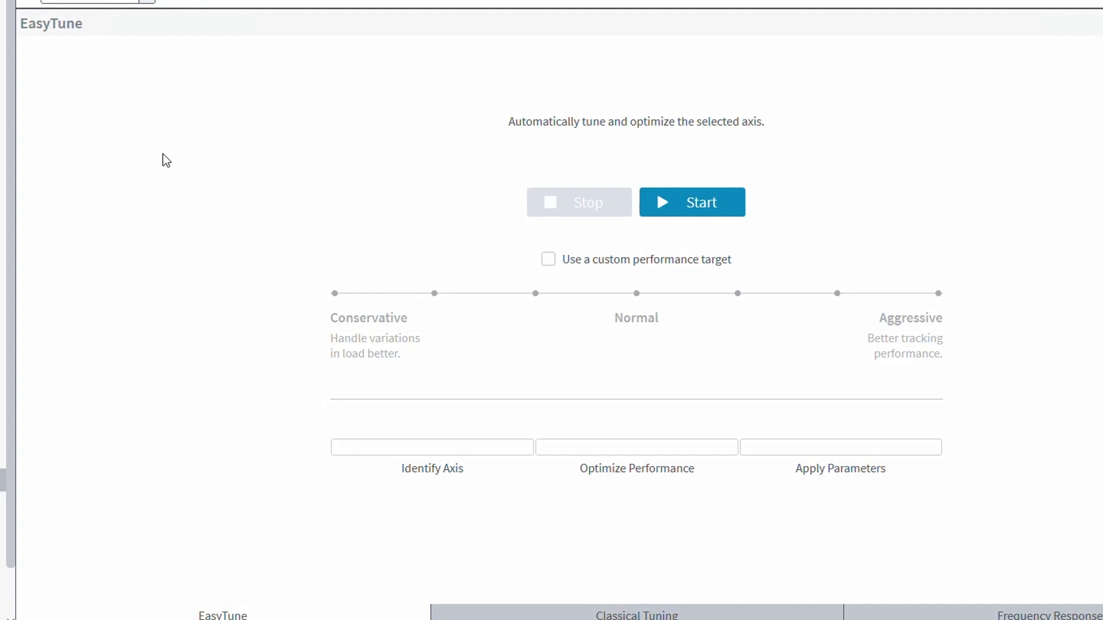
Step: Select axis X with a custom Aggressive performance target, then switch to Classical Tuning
{"action": "left_click", "coordinate": [147, 1]}
{"action": "left_click", "coordinate": [141, 16]}
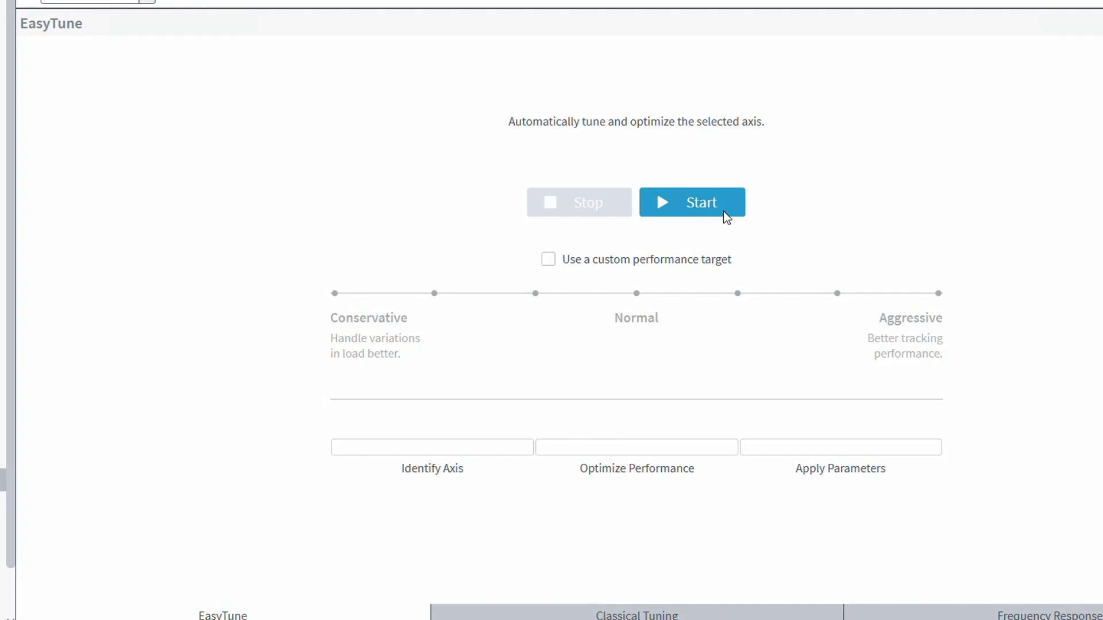
{"action": "left_click", "coordinate": [549, 260]}
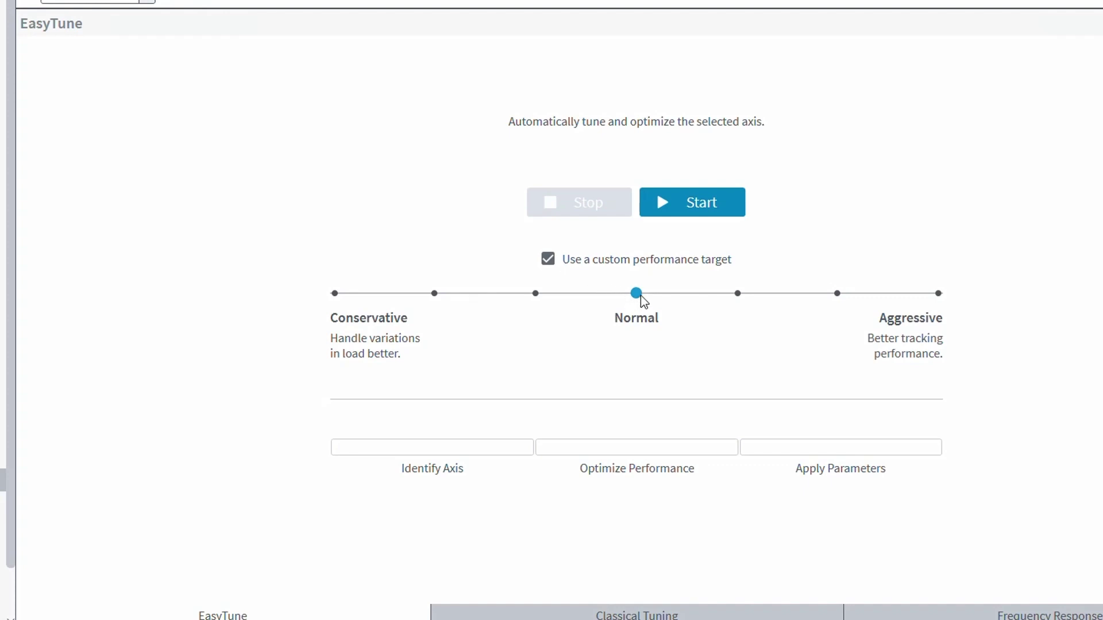
{"action": "left_click_drag", "start_coordinate": [571, 302], "coordinate": [336, 303]}
{"action": "left_click_drag", "start_coordinate": [335, 303], "coordinate": [933, 315]}
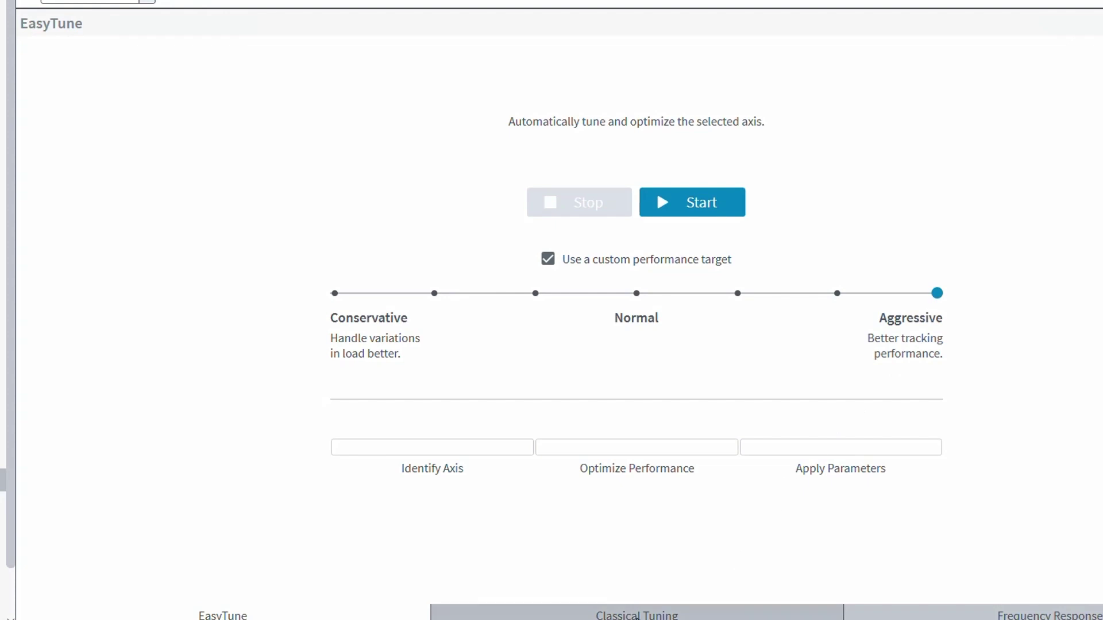
{"action": "left_click", "coordinate": [638, 616]}
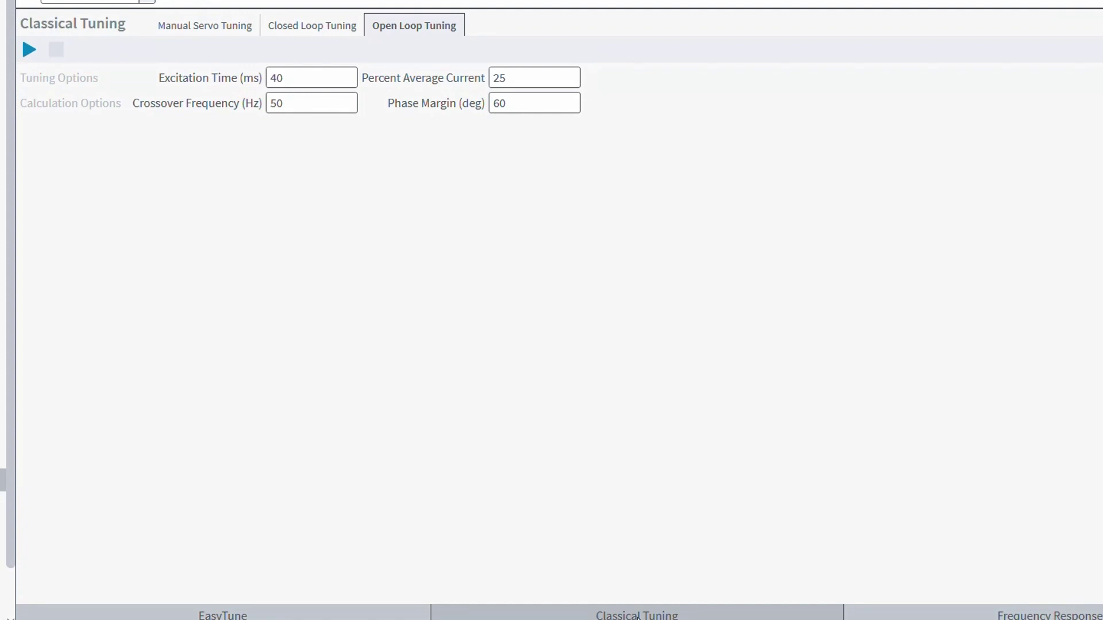
{"action": "left_click", "coordinate": [637, 616]}
{"action": "left_click", "coordinate": [639, 618]}
{"action": "double_click", "coordinate": [301, 77]}
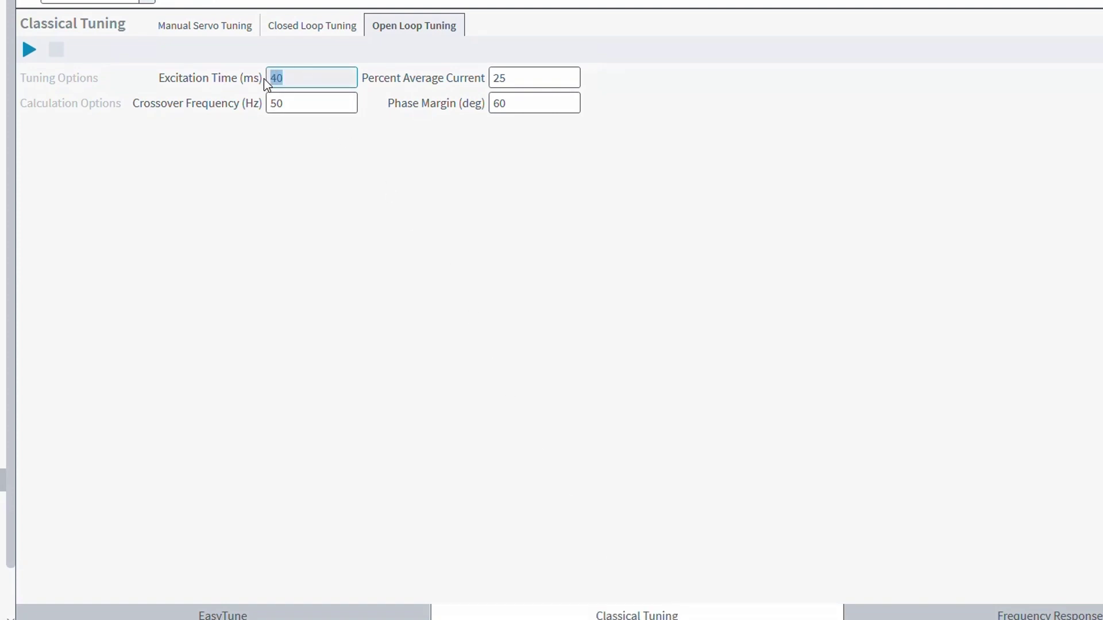
{"action": "left_click", "coordinate": [515, 78]}
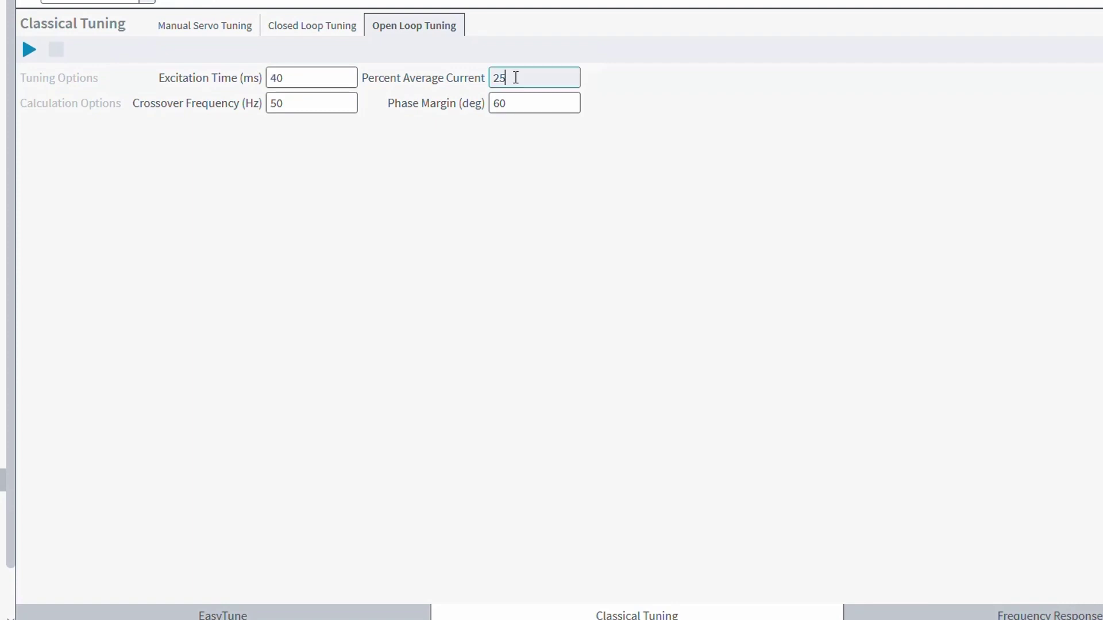
{"action": "key", "text": "ctrl+a"}
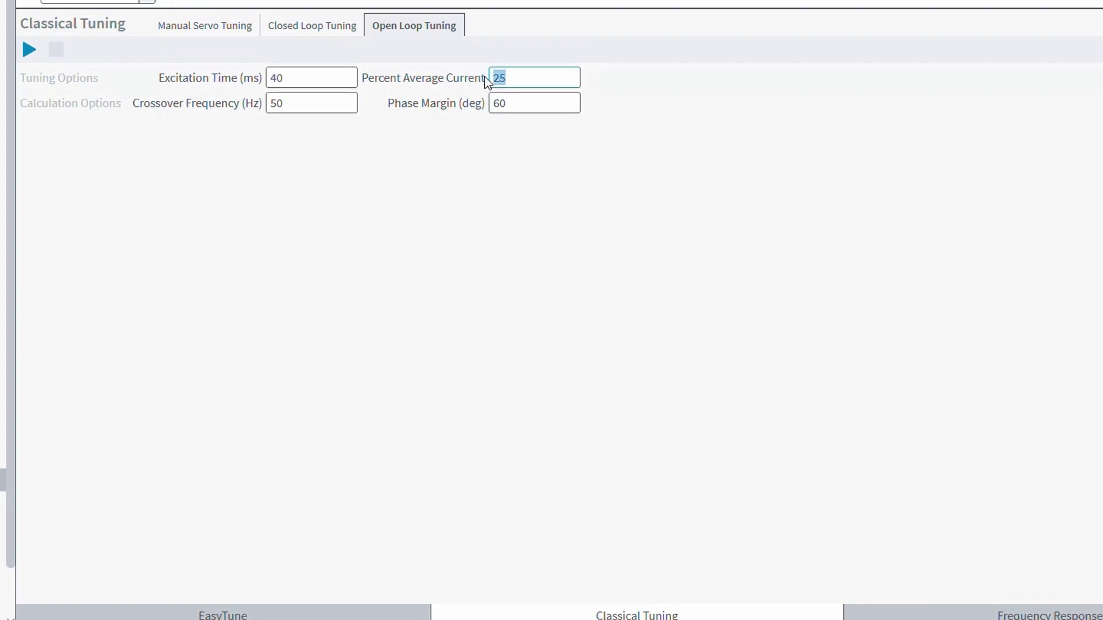
{"action": "left_click", "coordinate": [328, 103]}
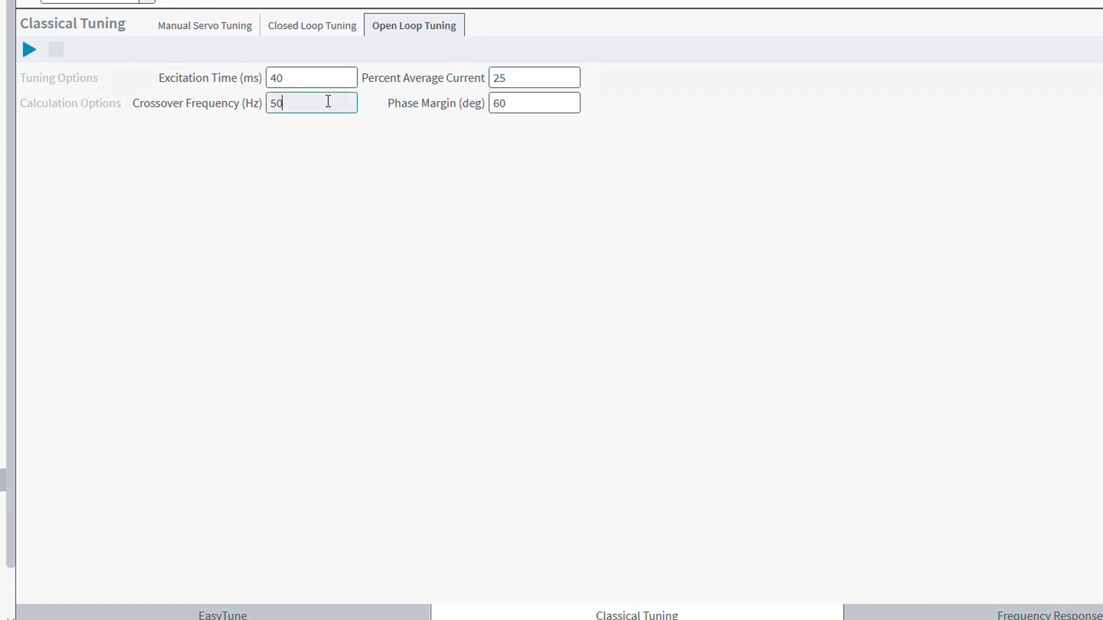
{"action": "left_click_drag", "start_coordinate": [327, 103], "coordinate": [261, 106]}
{"action": "left_click", "coordinate": [505, 103]}
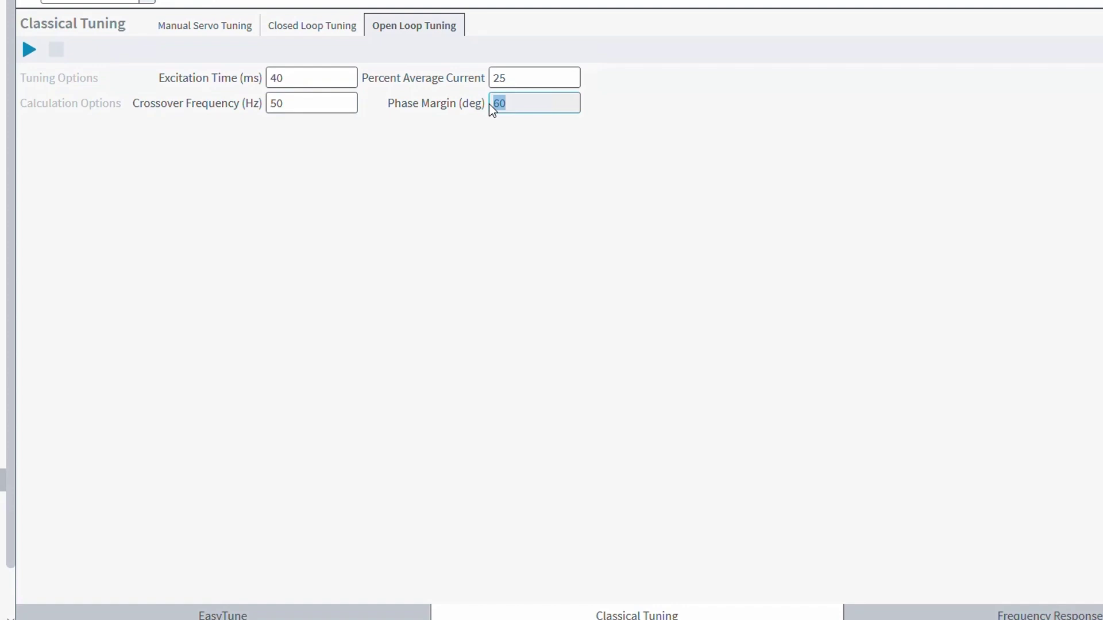
{"action": "left_click", "coordinate": [30, 50]}
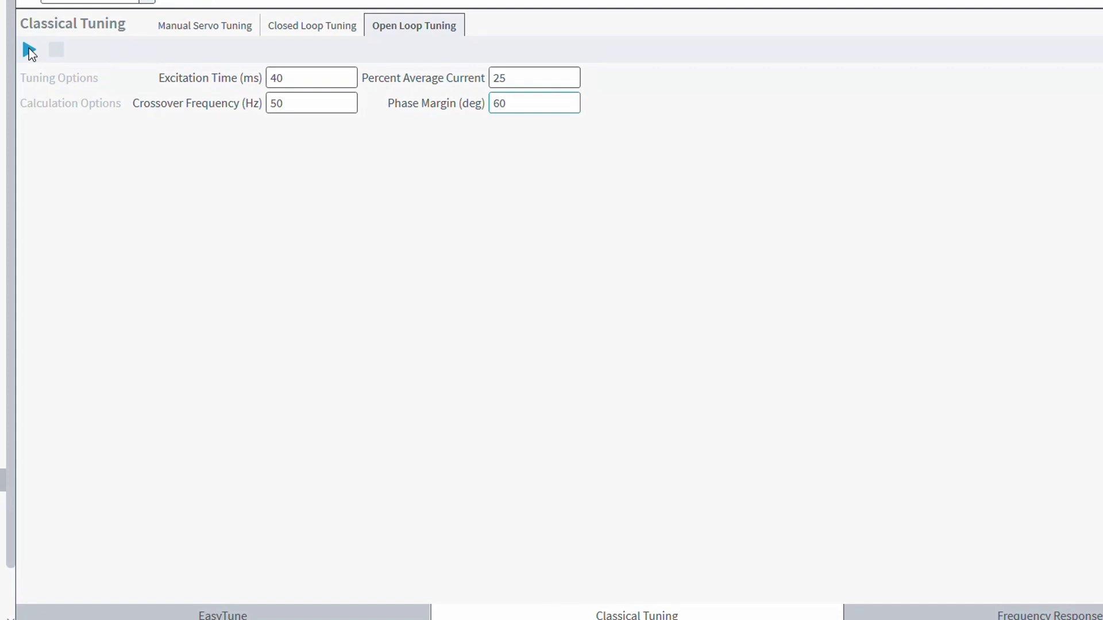
Step: Run open loop tuning and apply gains K 0.00545, Kiv 14.9, Kip 7.44, Aff 1.83E-05 with a reset
{"action": "left_click", "coordinate": [29, 49]}
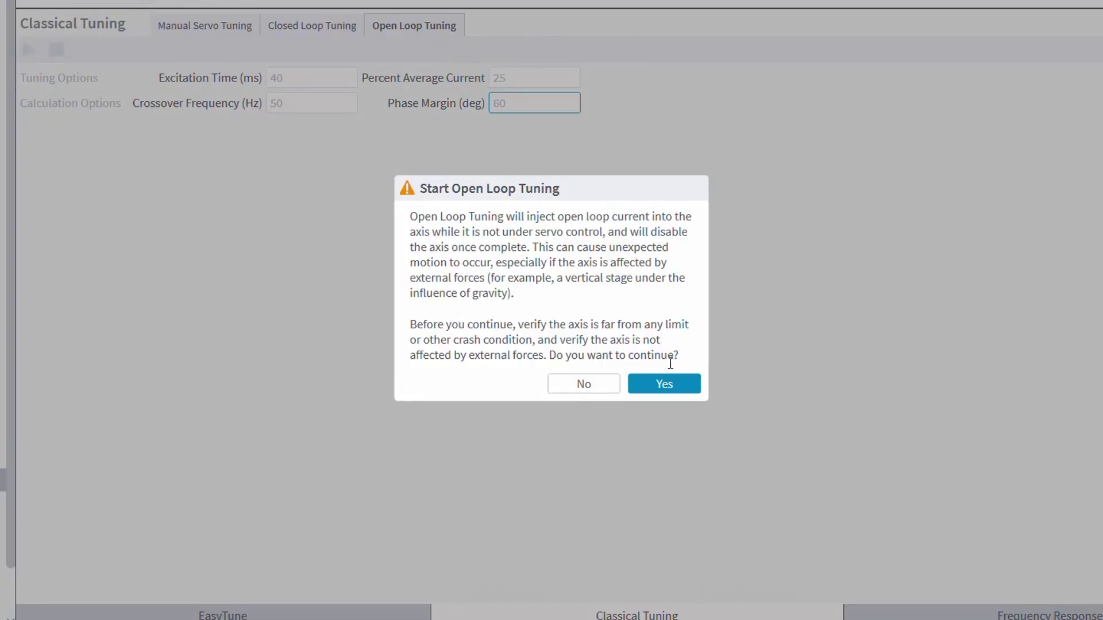
{"action": "left_click", "coordinate": [666, 384]}
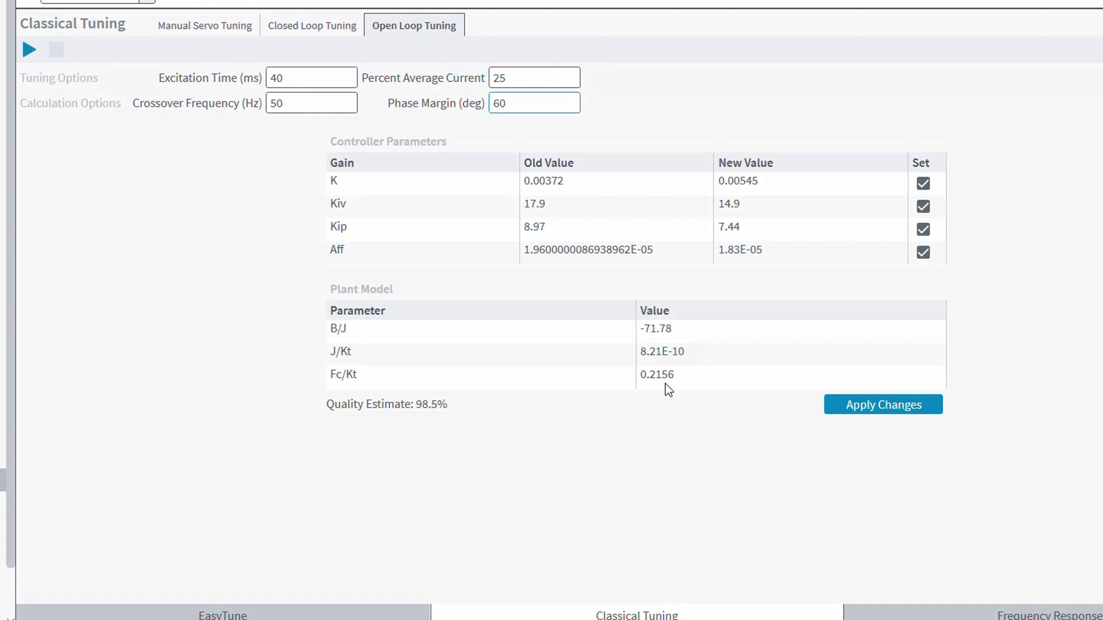
{"action": "left_click", "coordinate": [854, 407]}
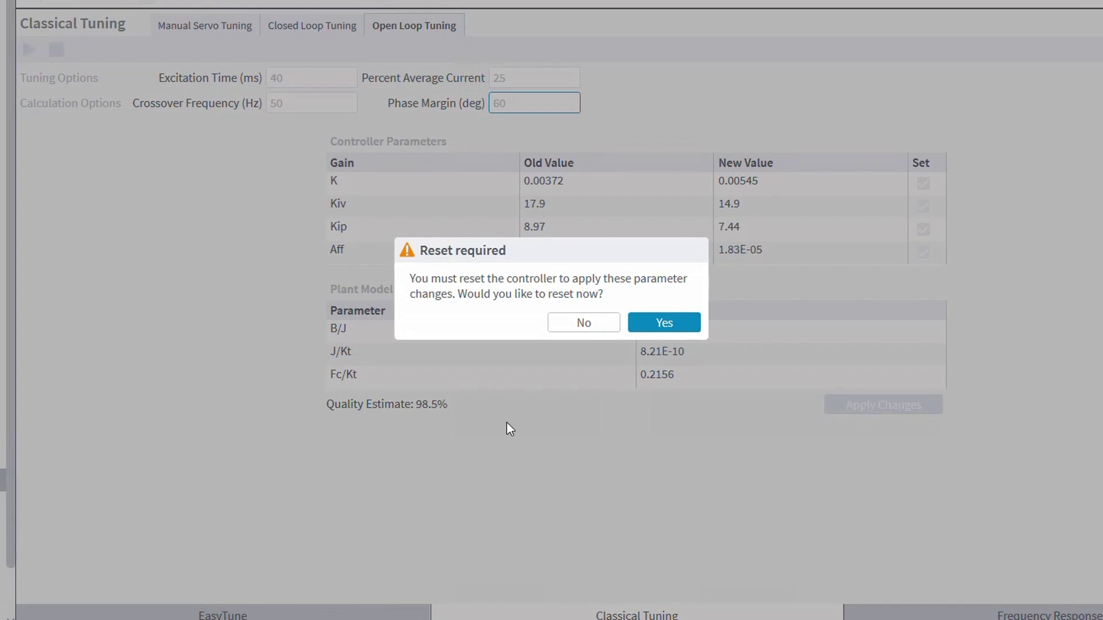
{"action": "left_click", "coordinate": [665, 325]}
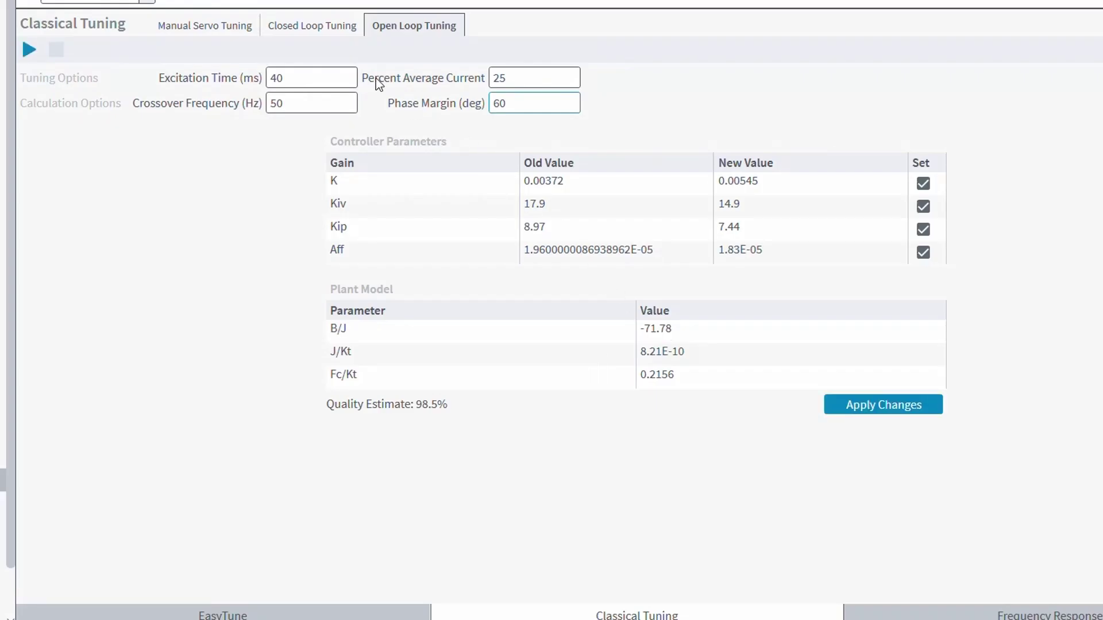
Step: Run closed loop tuning with 90° amplitude and 1.5 Hz frequency
{"action": "left_click", "coordinate": [306, 28]}
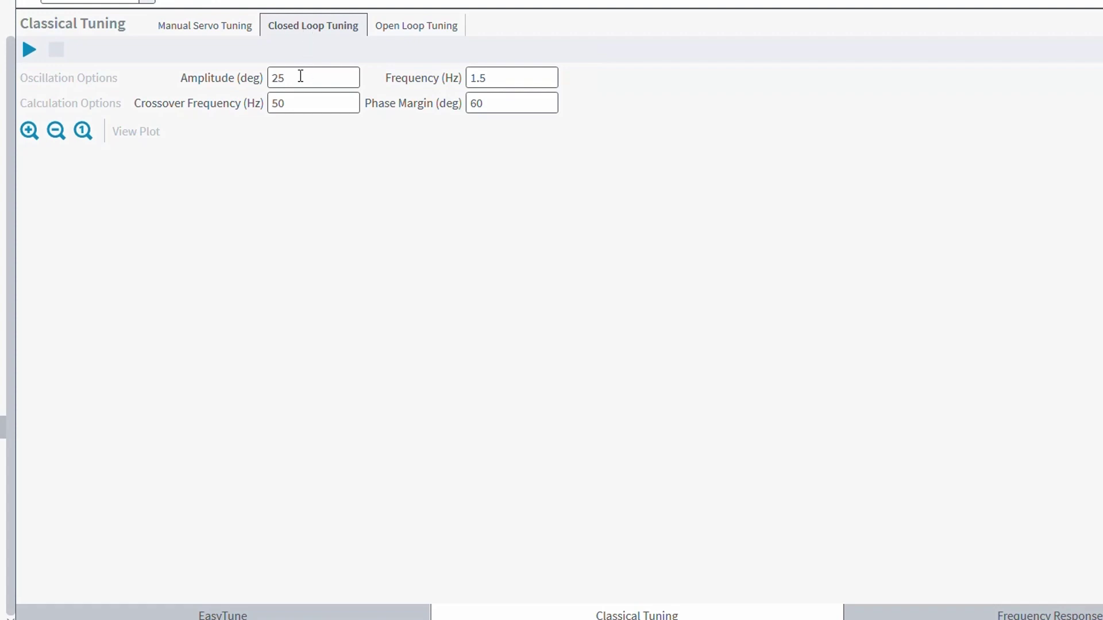
{"action": "left_click_drag", "start_coordinate": [295, 103], "coordinate": [268, 103]}
{"action": "left_click_drag", "start_coordinate": [500, 104], "coordinate": [466, 105]}
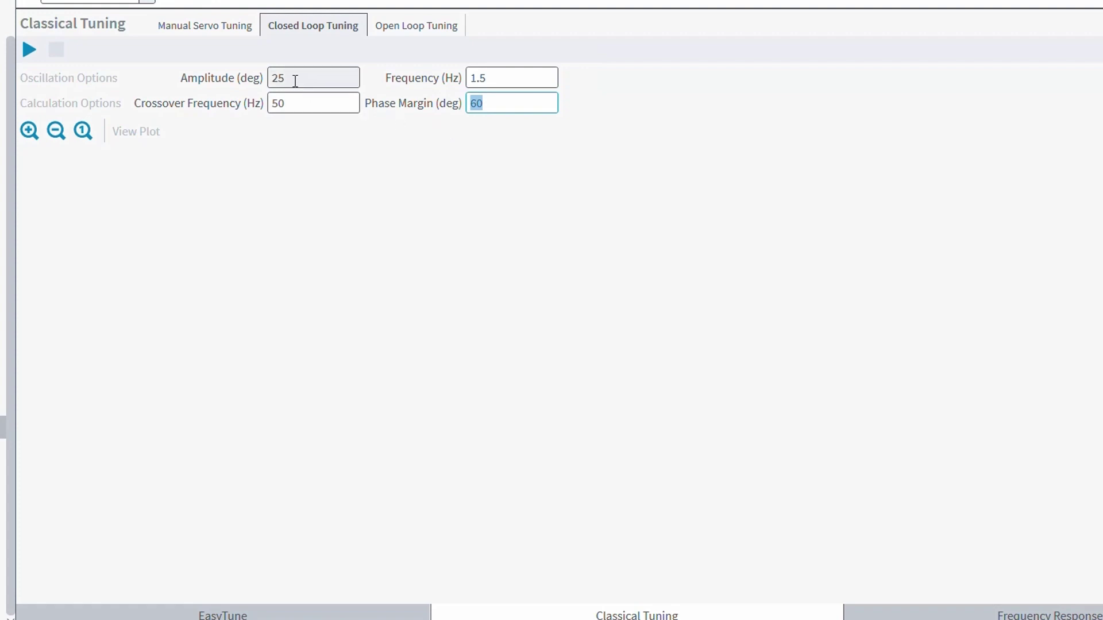
{"action": "left_click_drag", "start_coordinate": [295, 81], "coordinate": [263, 82]}
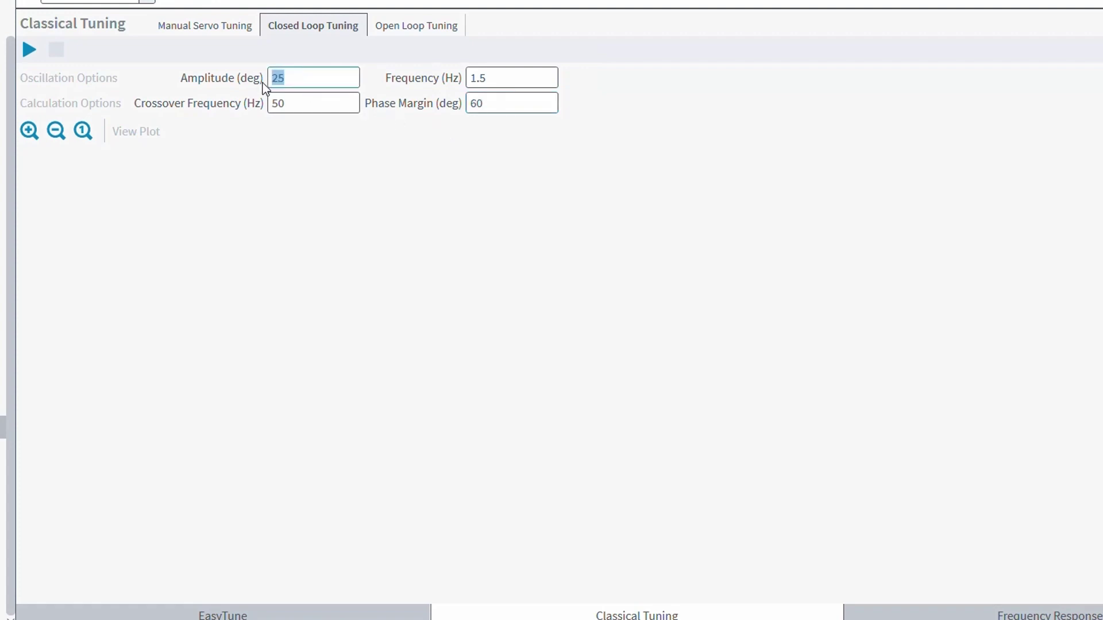
{"action": "type", "text": "90"}
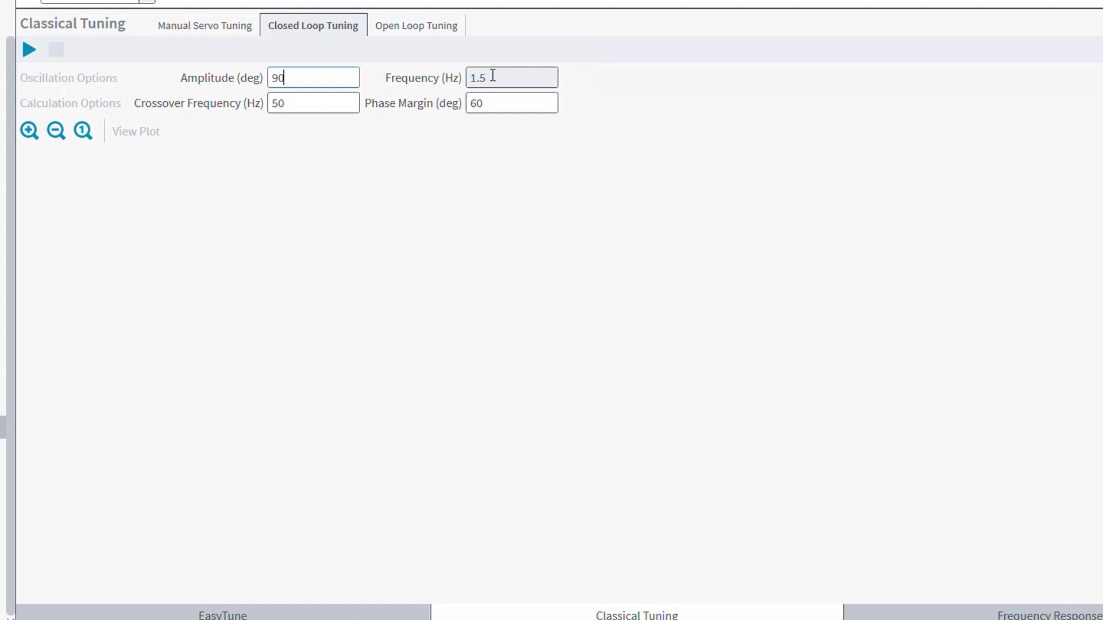
{"action": "left_click_drag", "start_coordinate": [493, 76], "coordinate": [470, 78]}
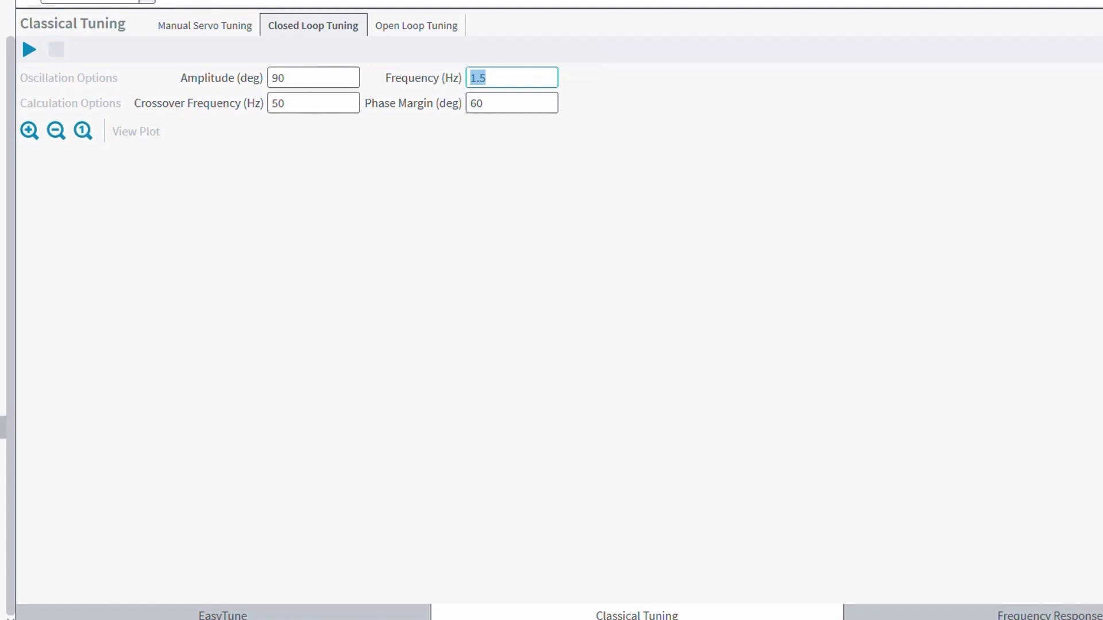
{"action": "left_click", "coordinate": [8, 171]}
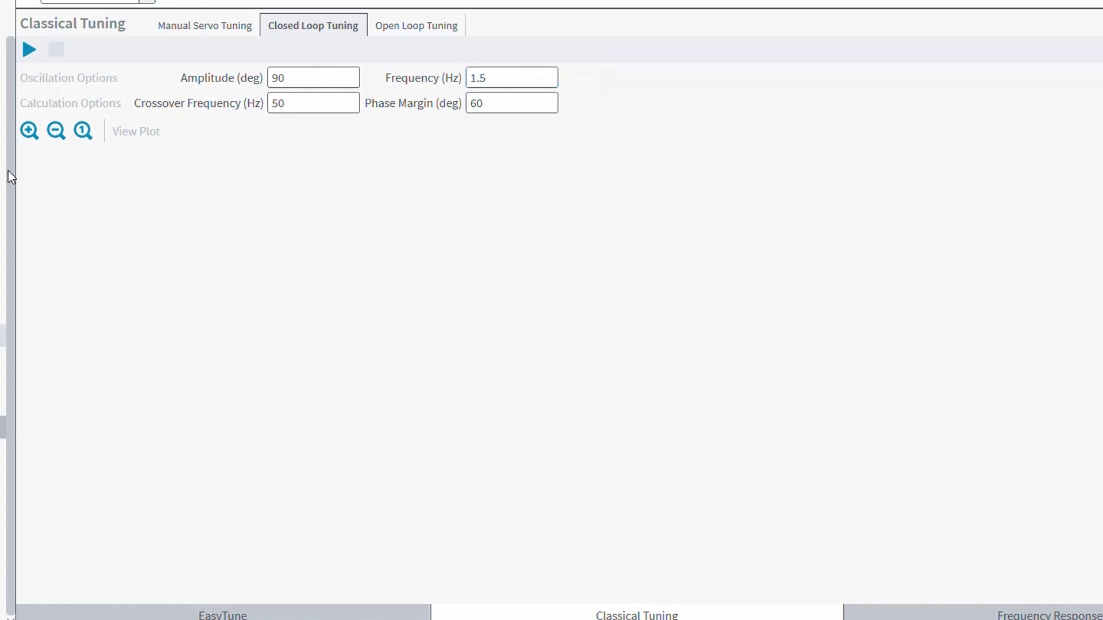
{"action": "left_click", "coordinate": [27, 51]}
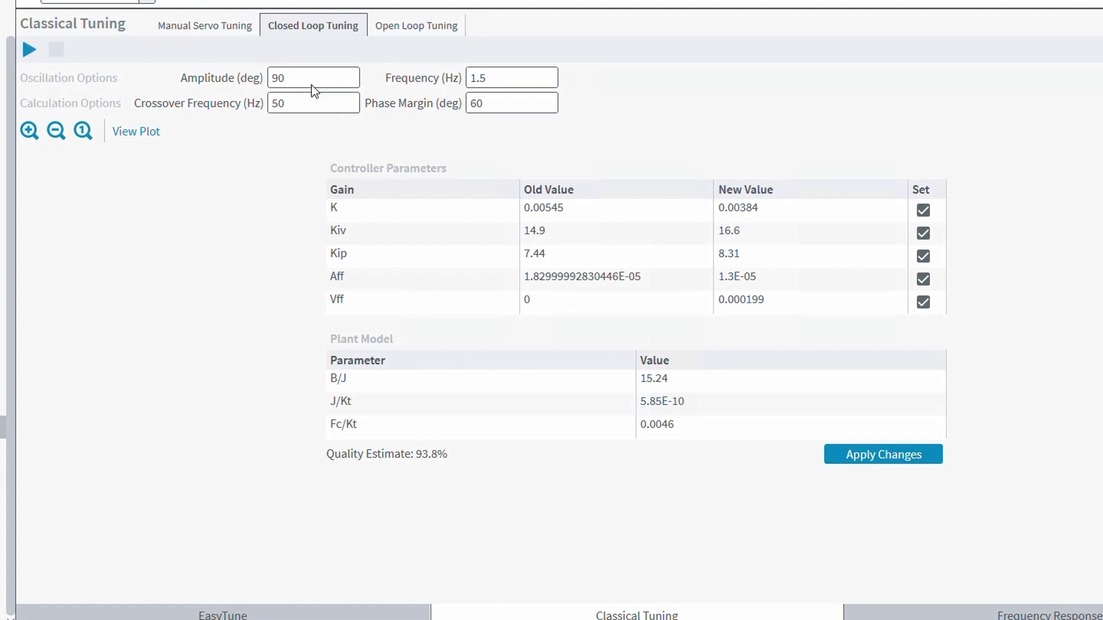
Step: Rerun closed loop tuning at 180° amplitude, apply gains with a controller reset, and open Manual Servo Tuning
{"action": "left_click_drag", "start_coordinate": [312, 85], "coordinate": [271, 86]}
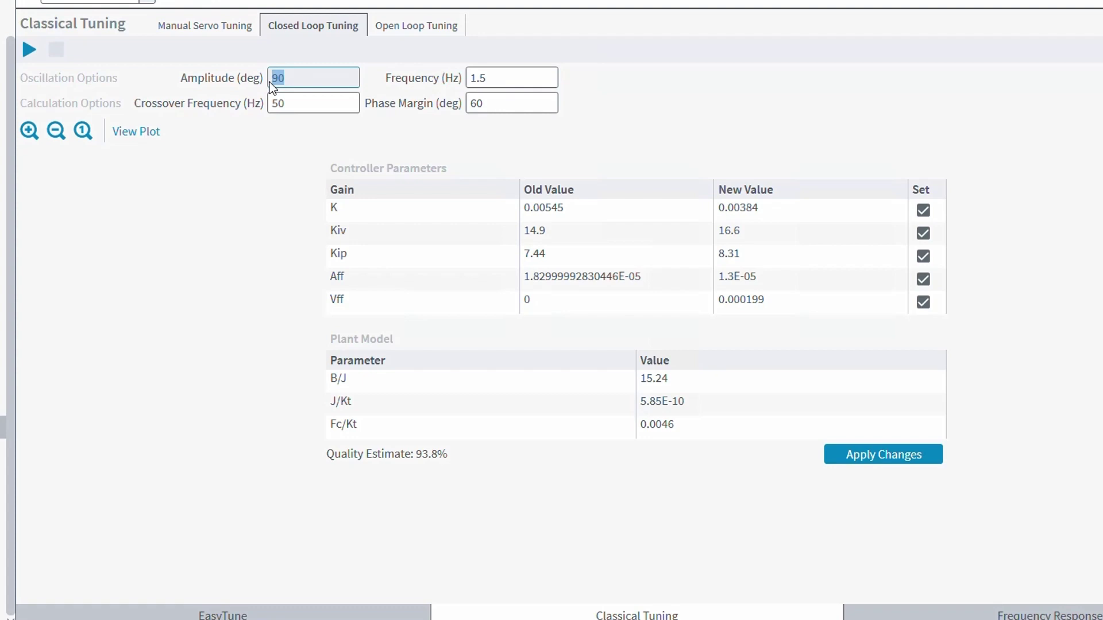
{"action": "type", "text": "180"}
{"action": "key", "text": "Return"}
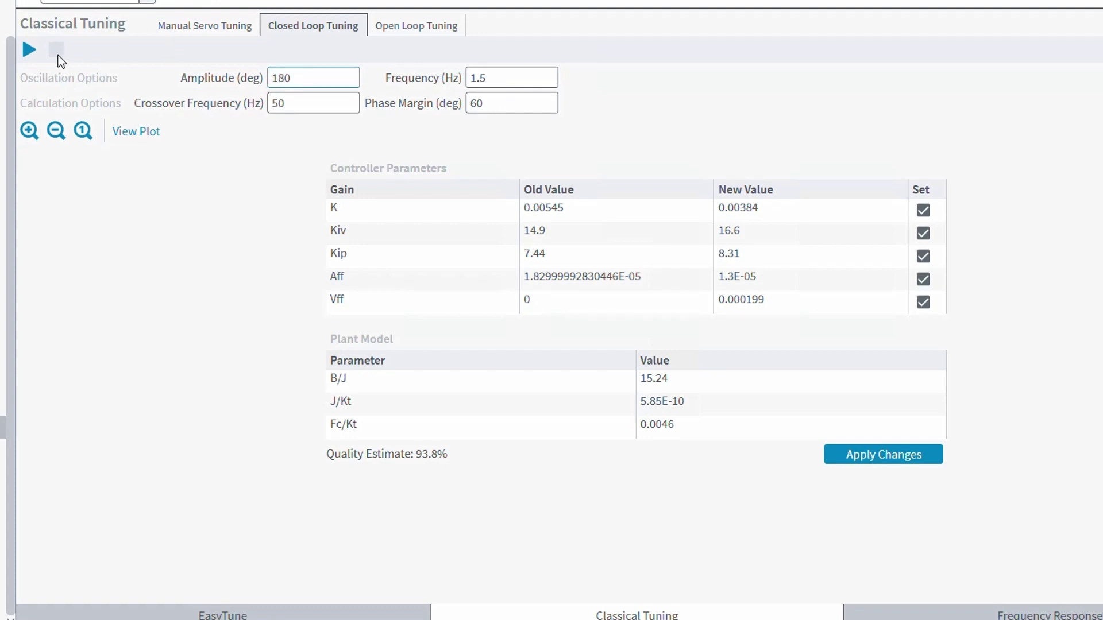
{"action": "left_click", "coordinate": [30, 50]}
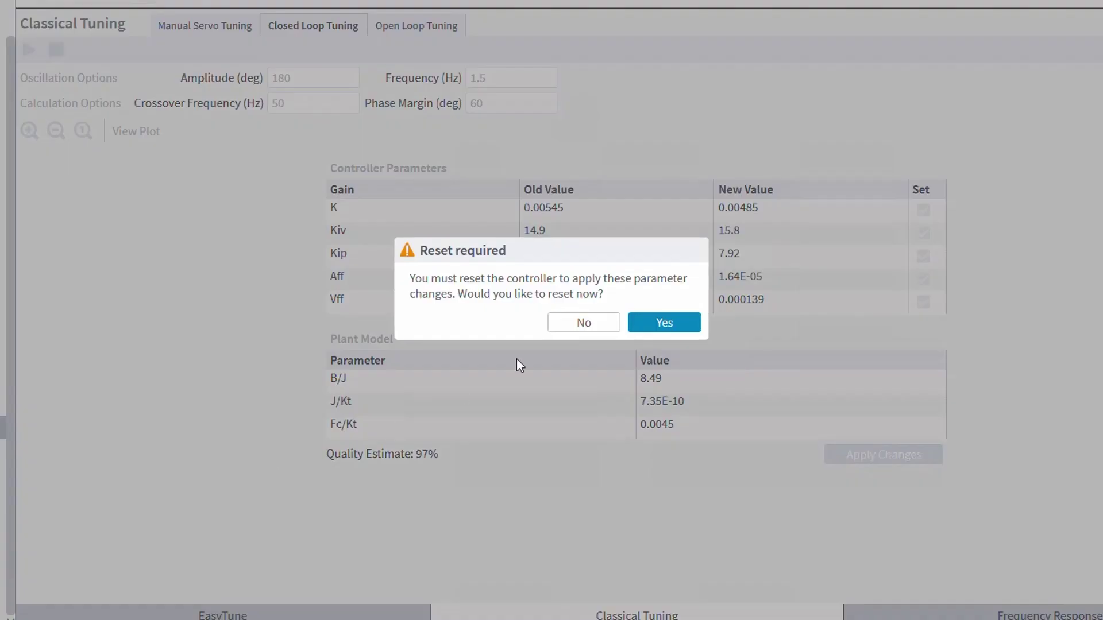
{"action": "left_click", "coordinate": [664, 324]}
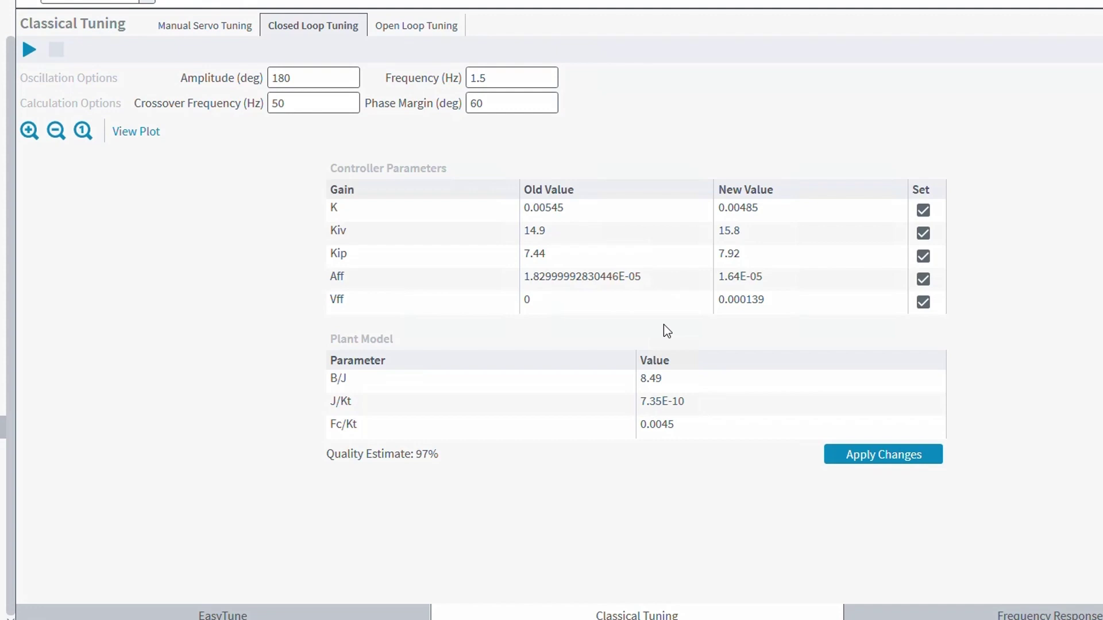
{"action": "left_click", "coordinate": [217, 26]}
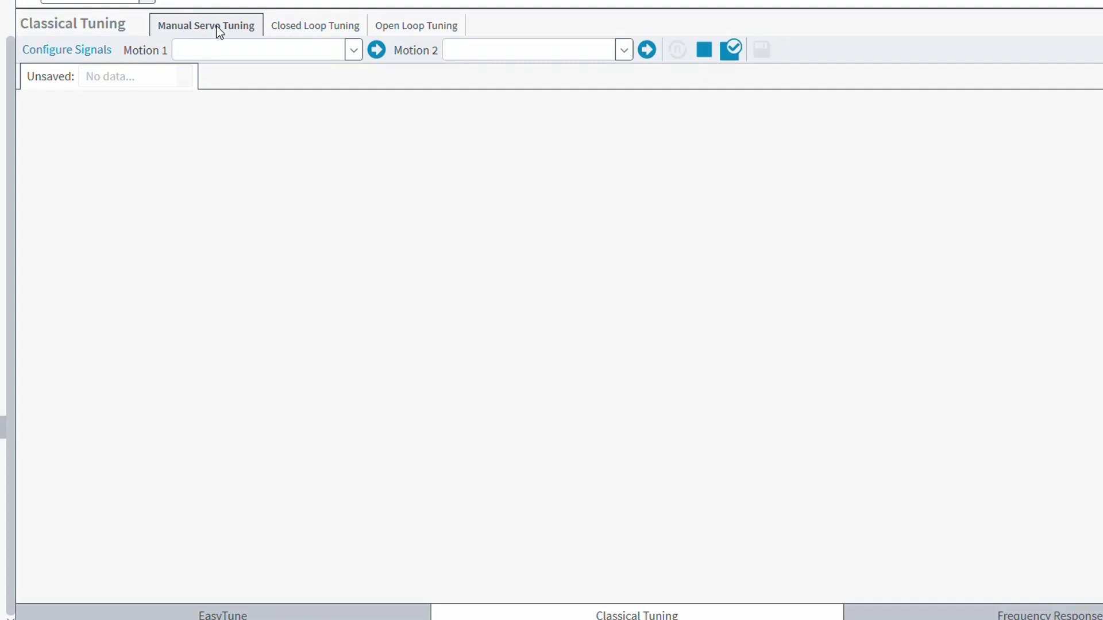
Step: Enter MoveLinear(X, 5) as Motion 1 and MoveLinear(X, -5) as Motion 2
{"action": "left_click", "coordinate": [220, 47]}
{"action": "type", "text": "MoveLinear"}
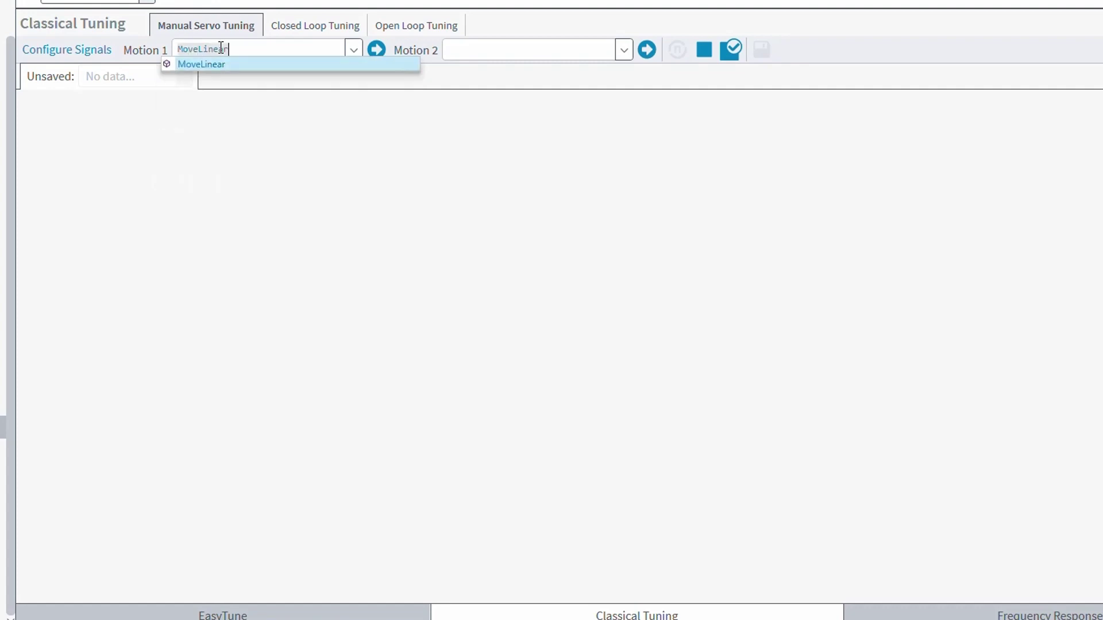
{"action": "key", "text": "Return"}
{"action": "type", "text": "(X, 5"}
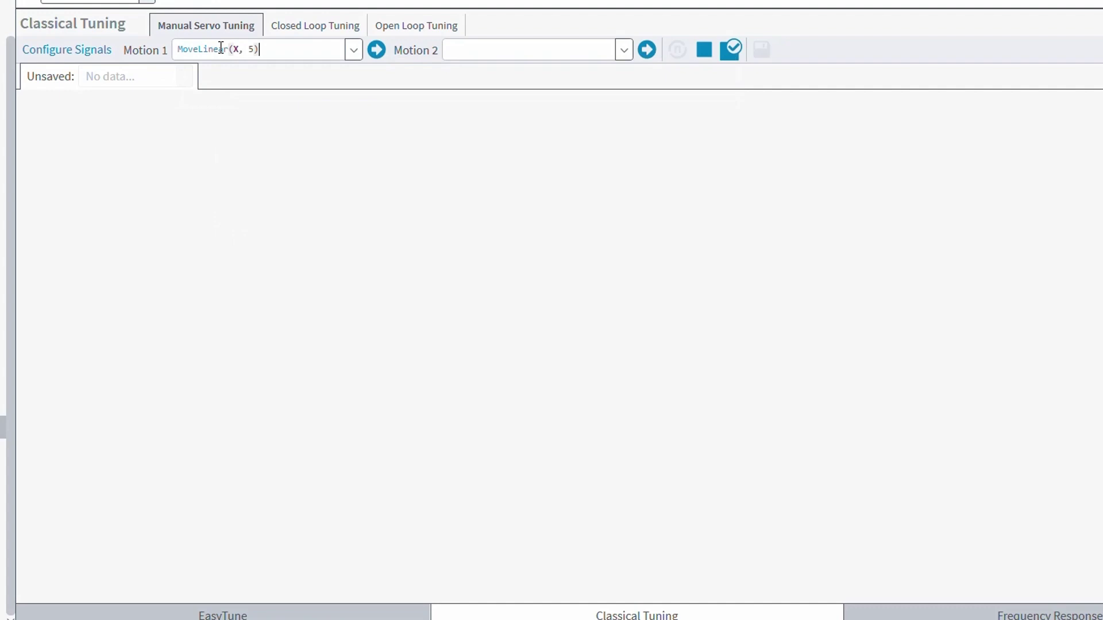
{"action": "left_click", "coordinate": [491, 49]}
{"action": "type", "text": "Move"}
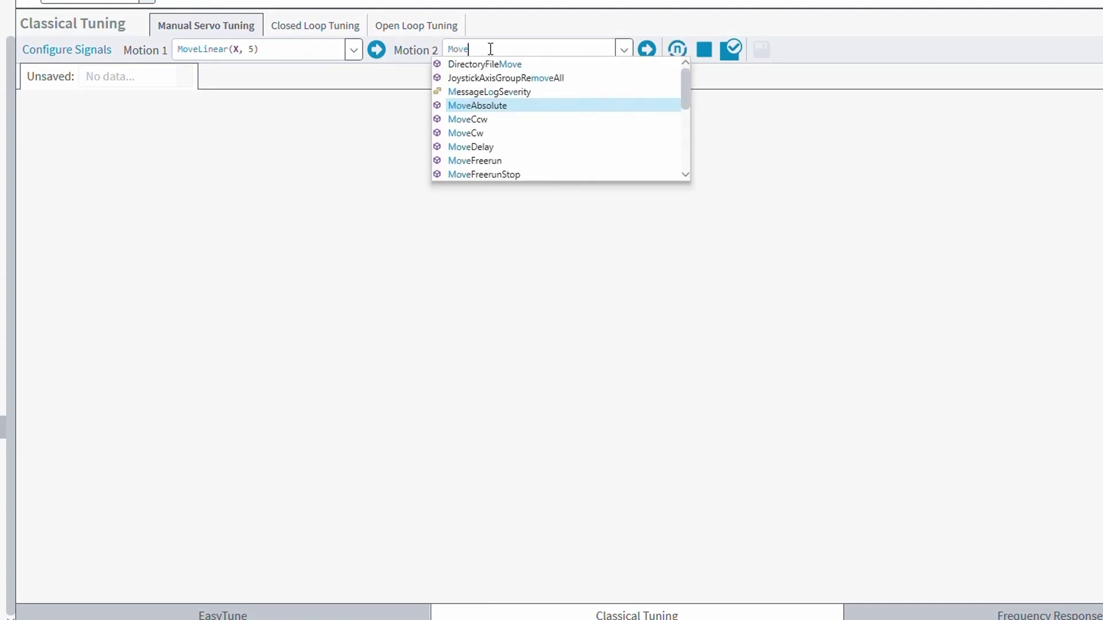
{"action": "type", "text": "Linear(X, -5)"}
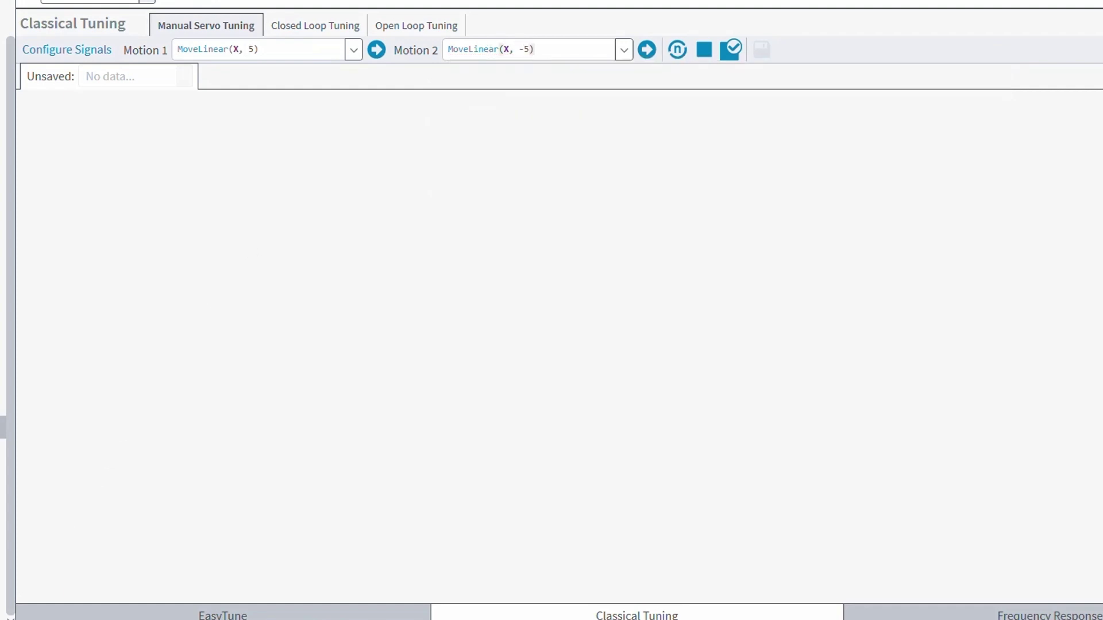
Step: Run the +5 move, cycle both moves back and forth, stop, and review the captured signals
{"action": "left_click", "coordinate": [376, 49]}
{"action": "left_click", "coordinate": [678, 49]}
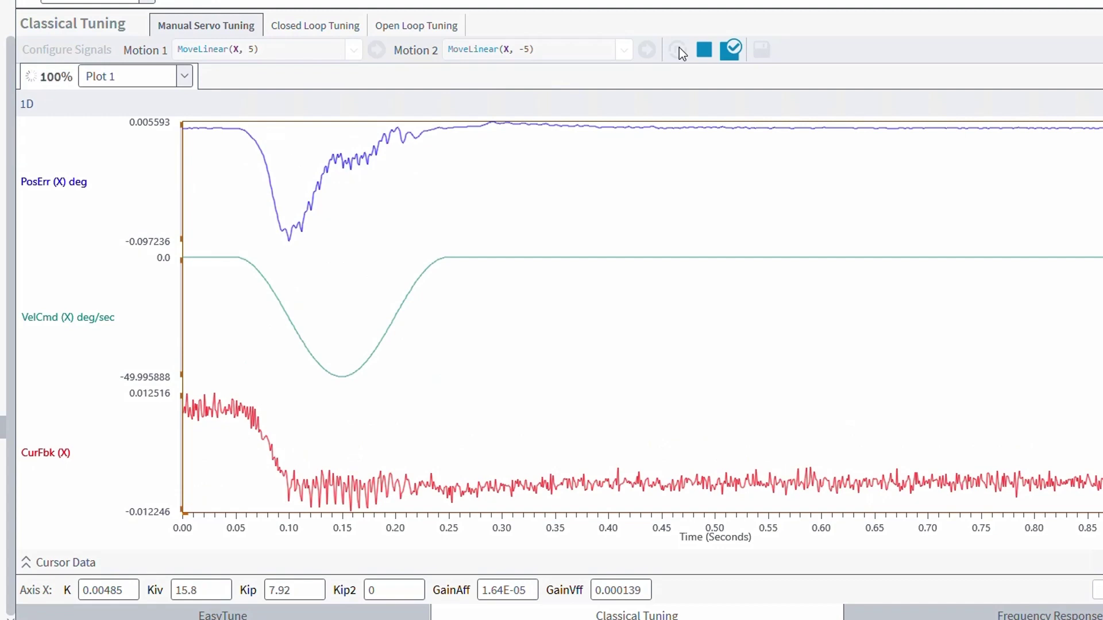
{"action": "left_click", "coordinate": [705, 50]}
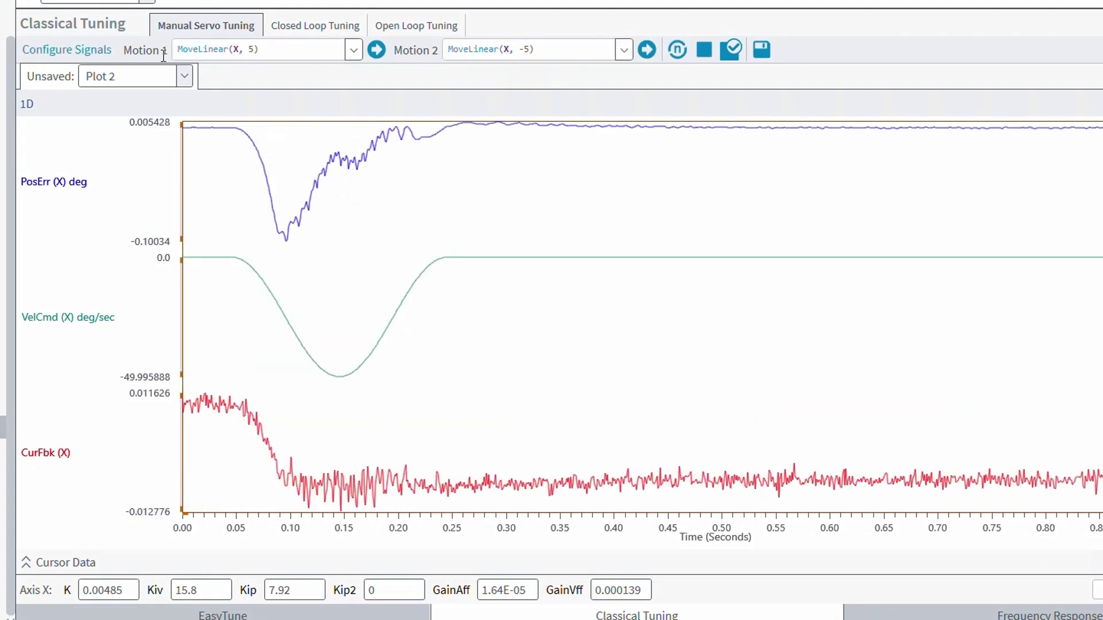
{"action": "left_click", "coordinate": [71, 51]}
{"action": "key", "text": "Tab"}
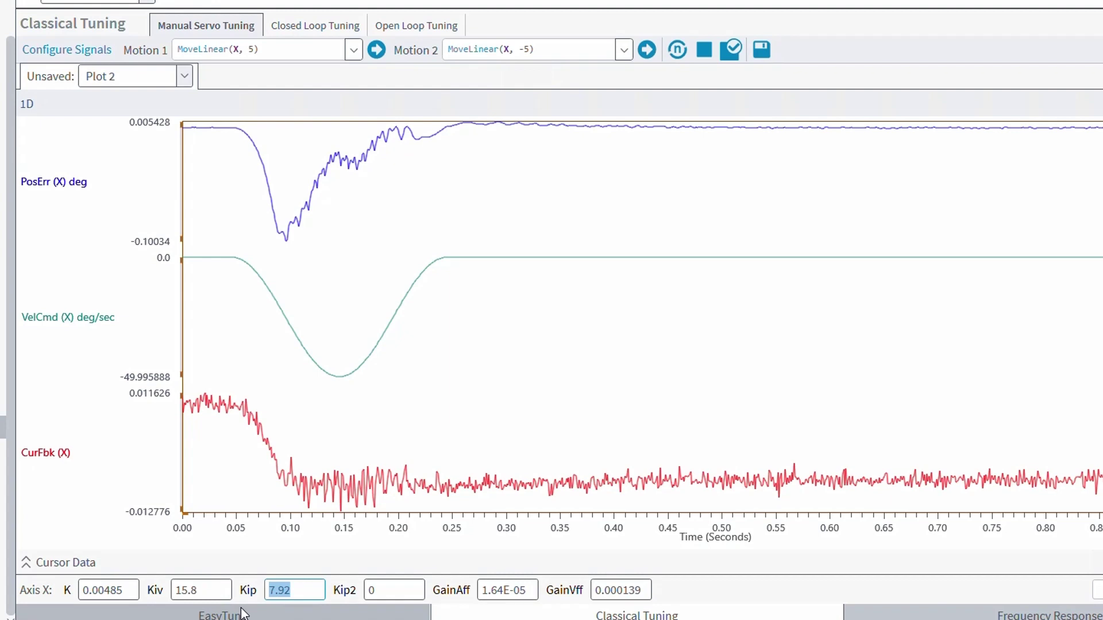
Step: Open the Frequency Response page set for a Servo Loop MultisinePlus sweep from 5 to 1000 Hz
{"action": "left_click", "coordinate": [999, 616]}
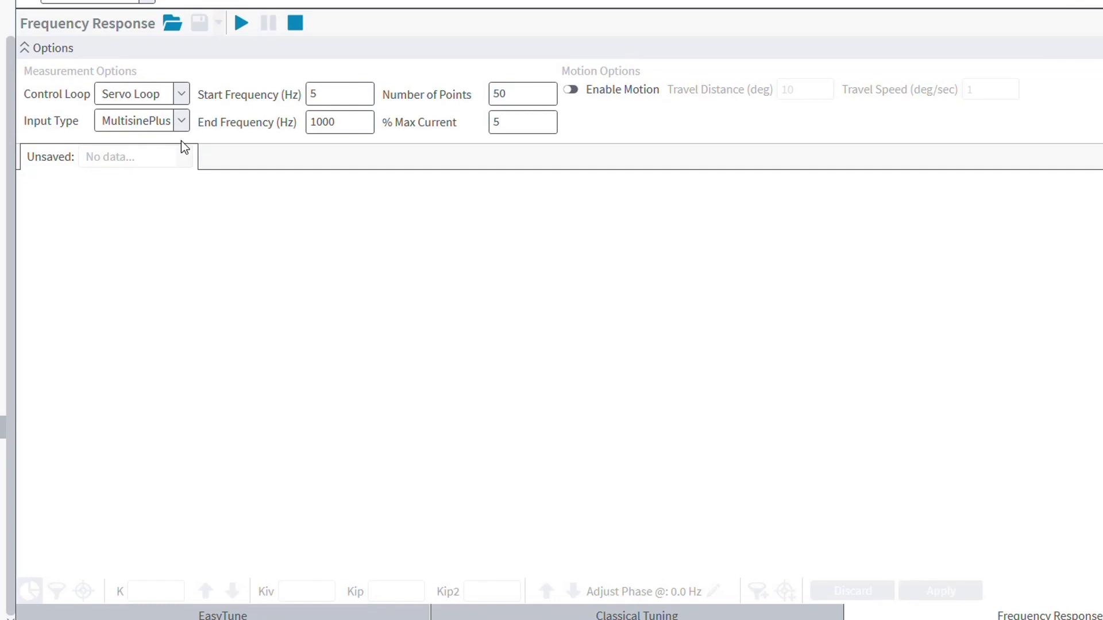
Step: Set the frequency response excitation to 10% max current
{"action": "type", "text": "10"}
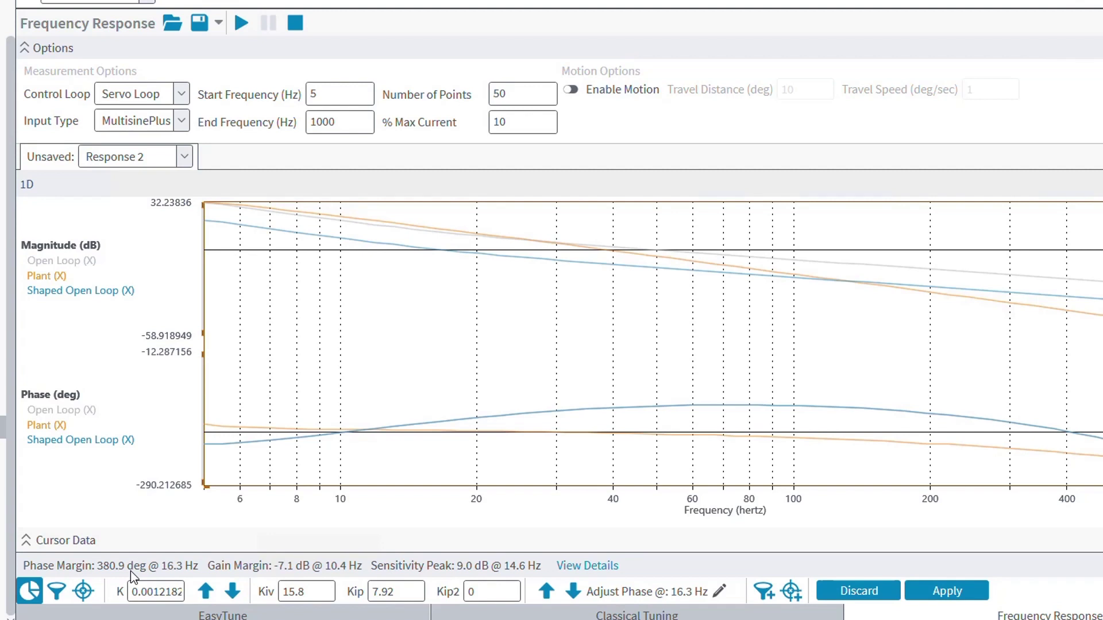
Step: Add a new notch filter with its center frequency set to 200 Hz
{"action": "left_click", "coordinate": [55, 590]}
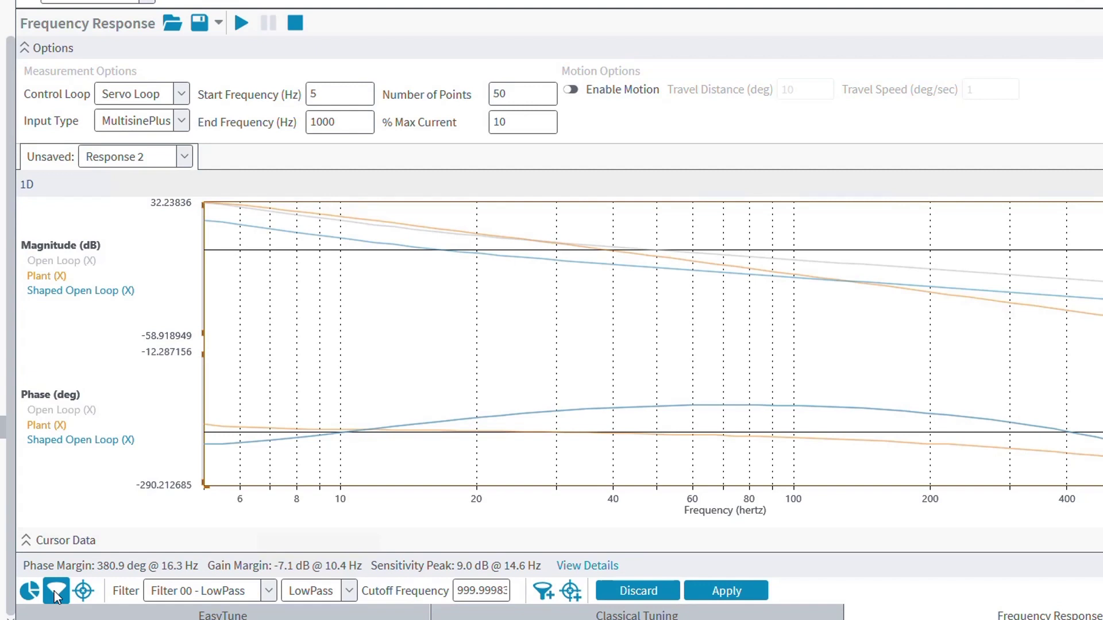
{"action": "left_click", "coordinate": [55, 591]}
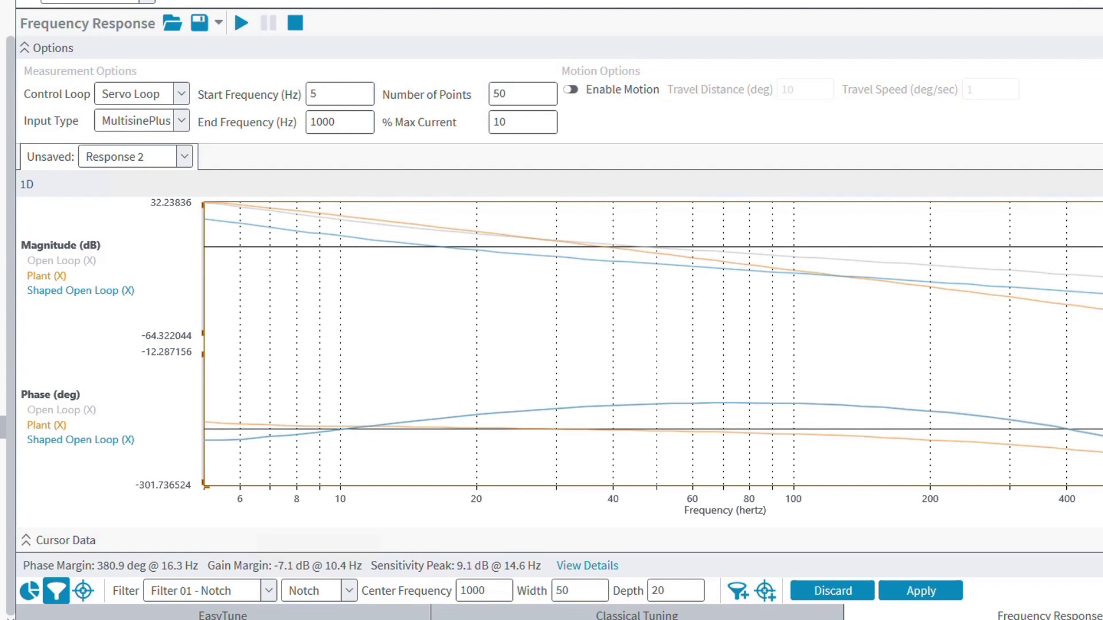
{"action": "left_click", "coordinate": [426, 594]}
{"action": "type", "text": "200"}
{"action": "left_click", "coordinate": [579, 594]}
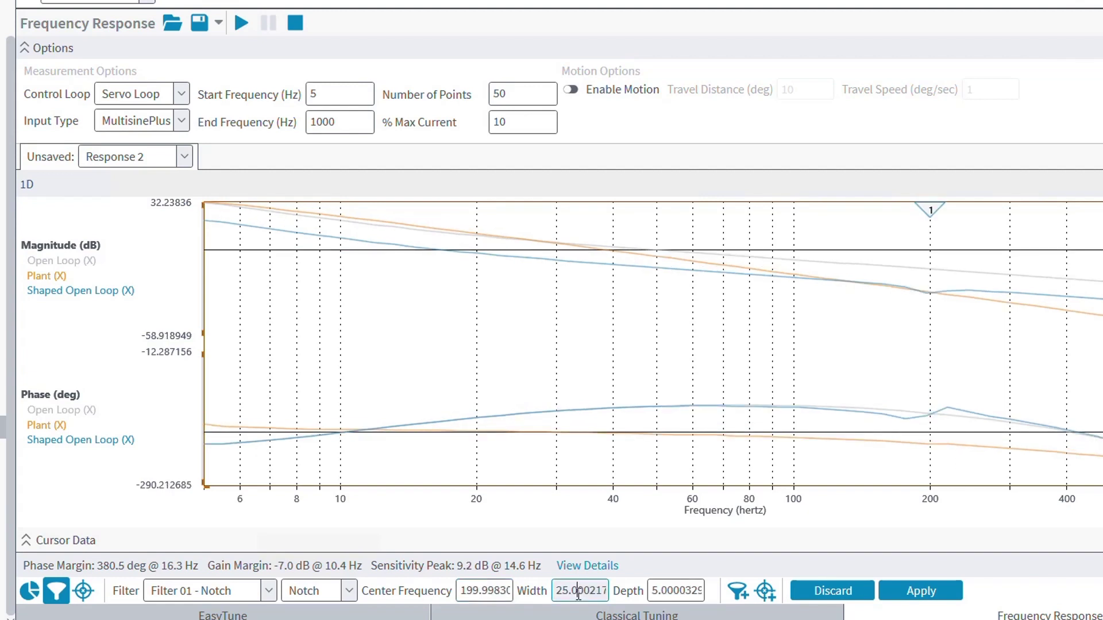